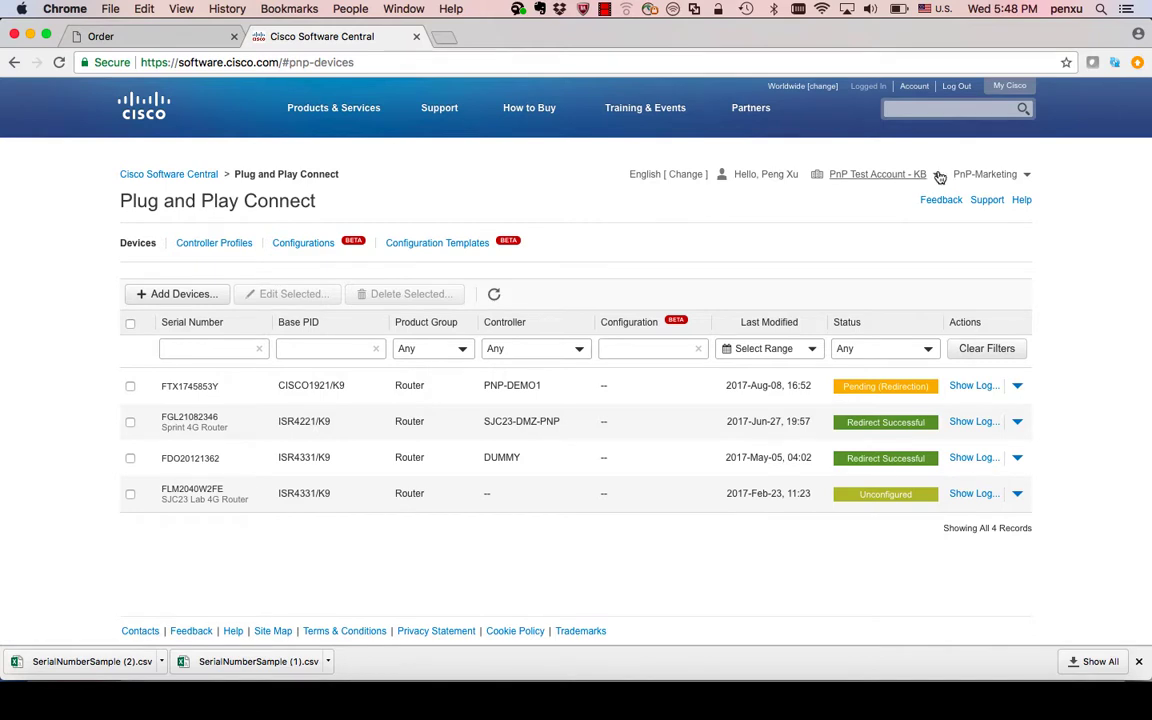
- Check the virtual account list and keep the current virtual account unchanged
left_click(1025, 177)
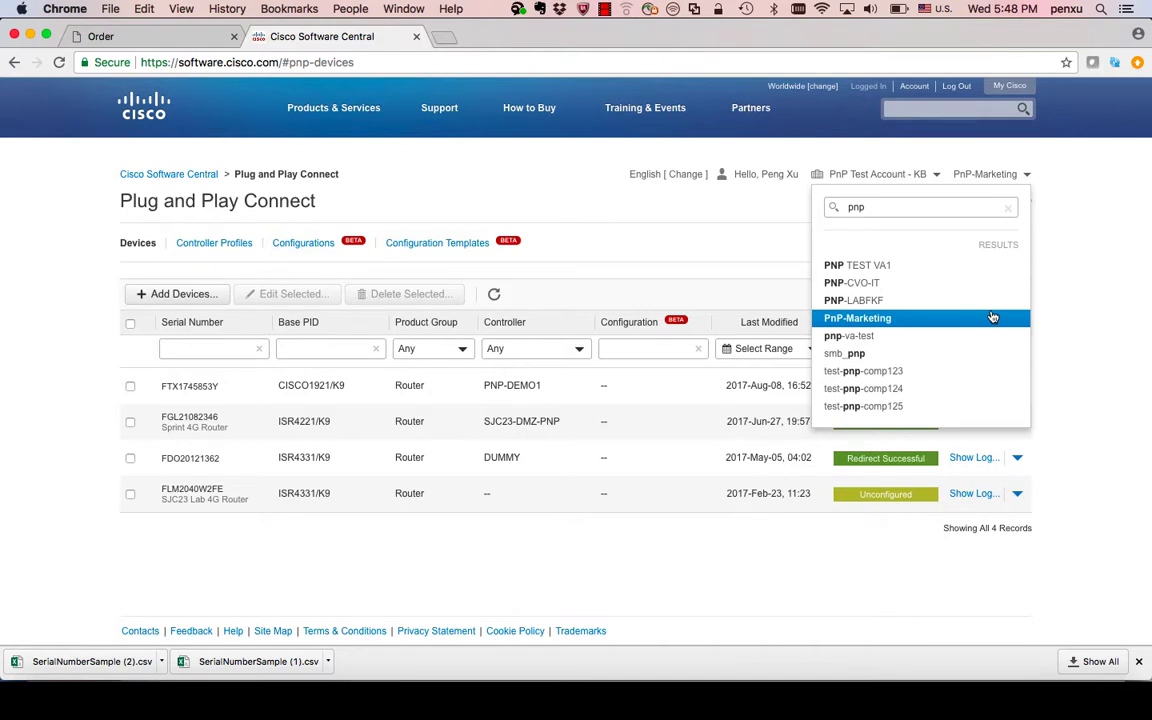
left_click(774, 275)
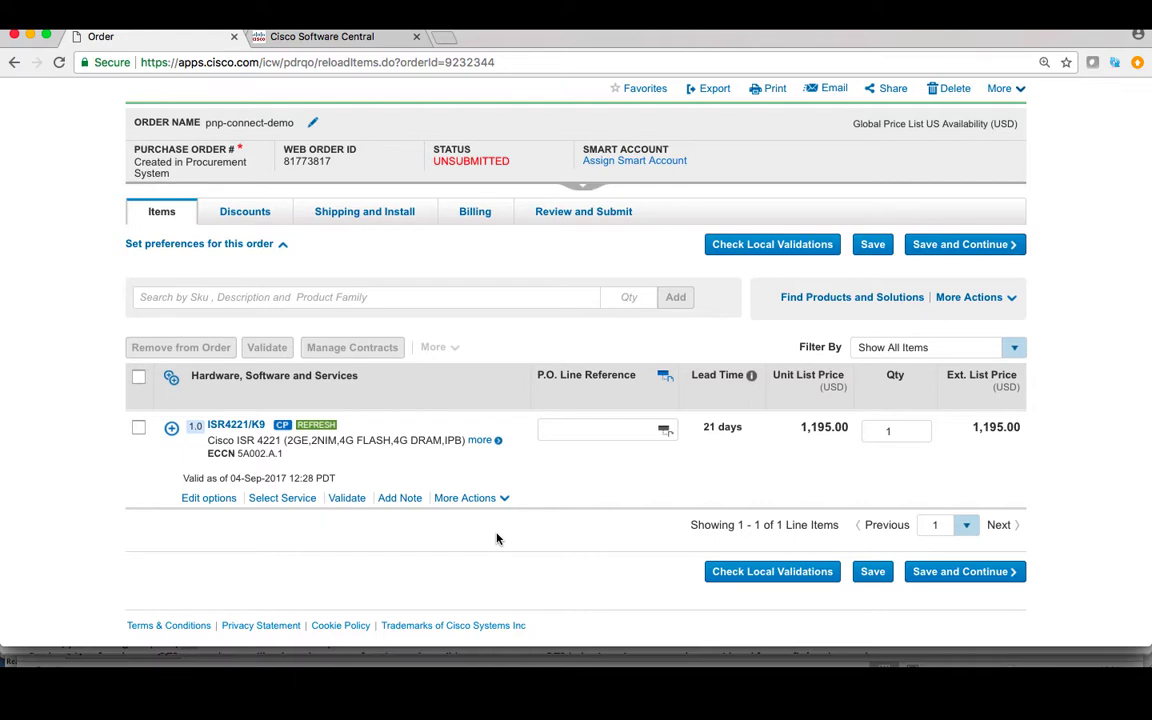
- Add the NETWORK-PNP-LIC license at quantity 1 to the ISR4221/K9 line and accept the warnings
left_click(222, 498)
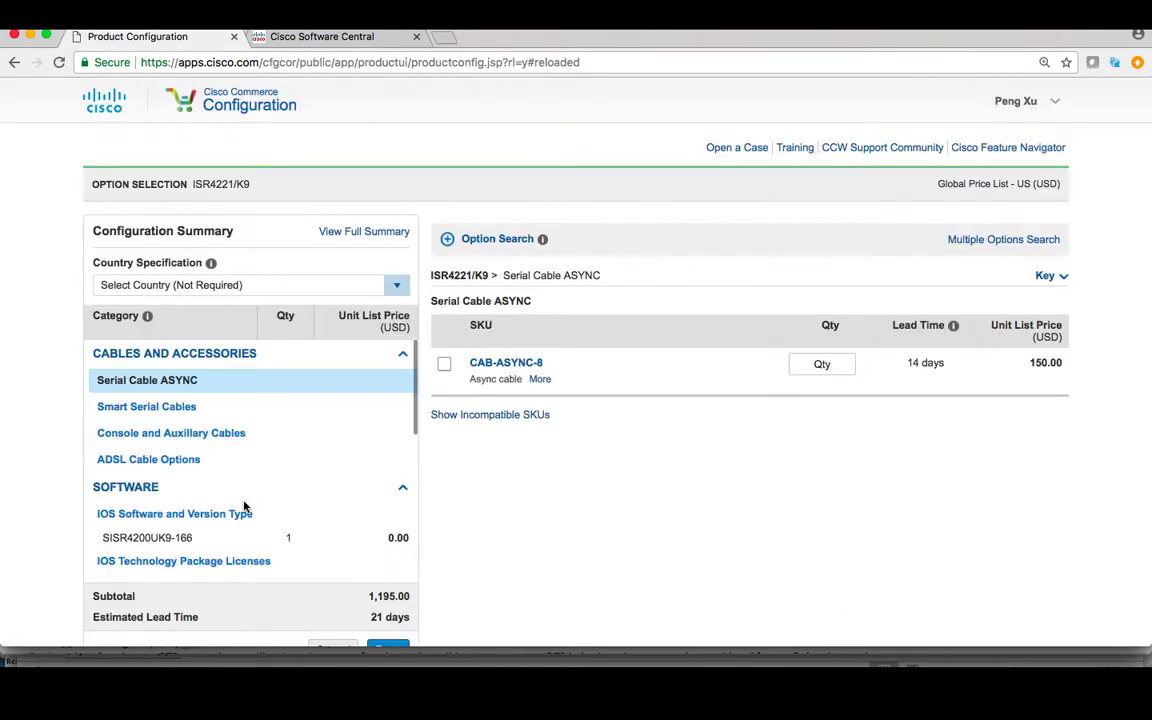
scroll(244, 507, "down", 1)
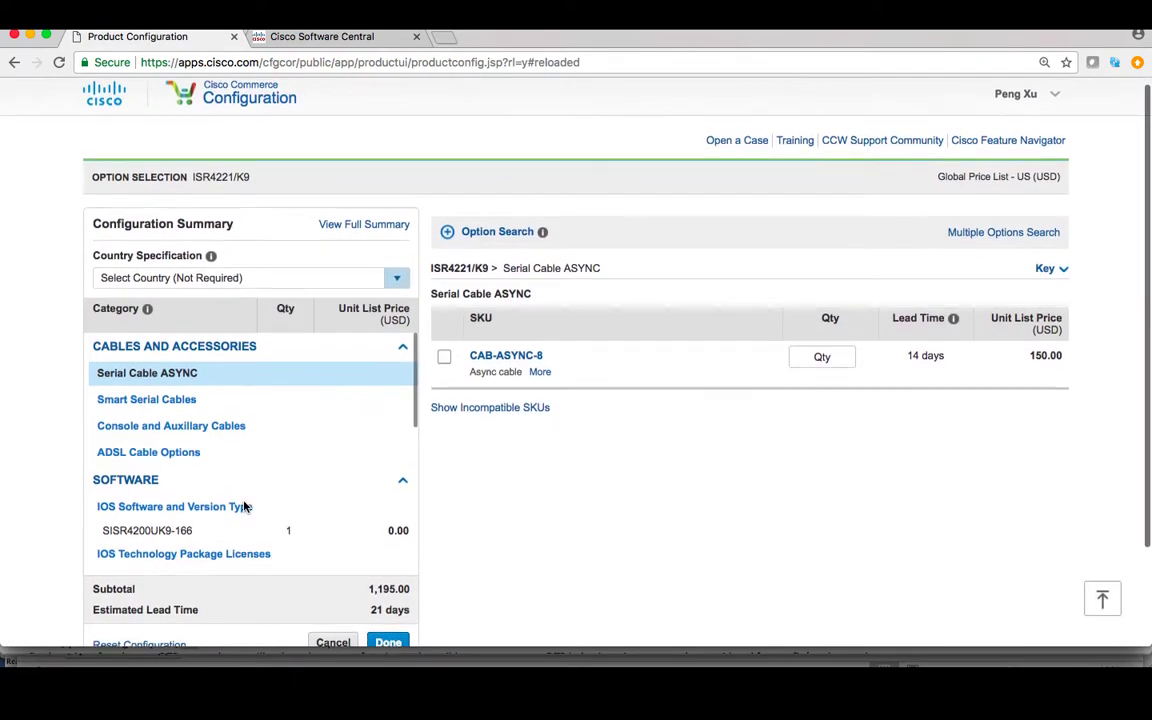
scroll(245, 508, "down", 3)
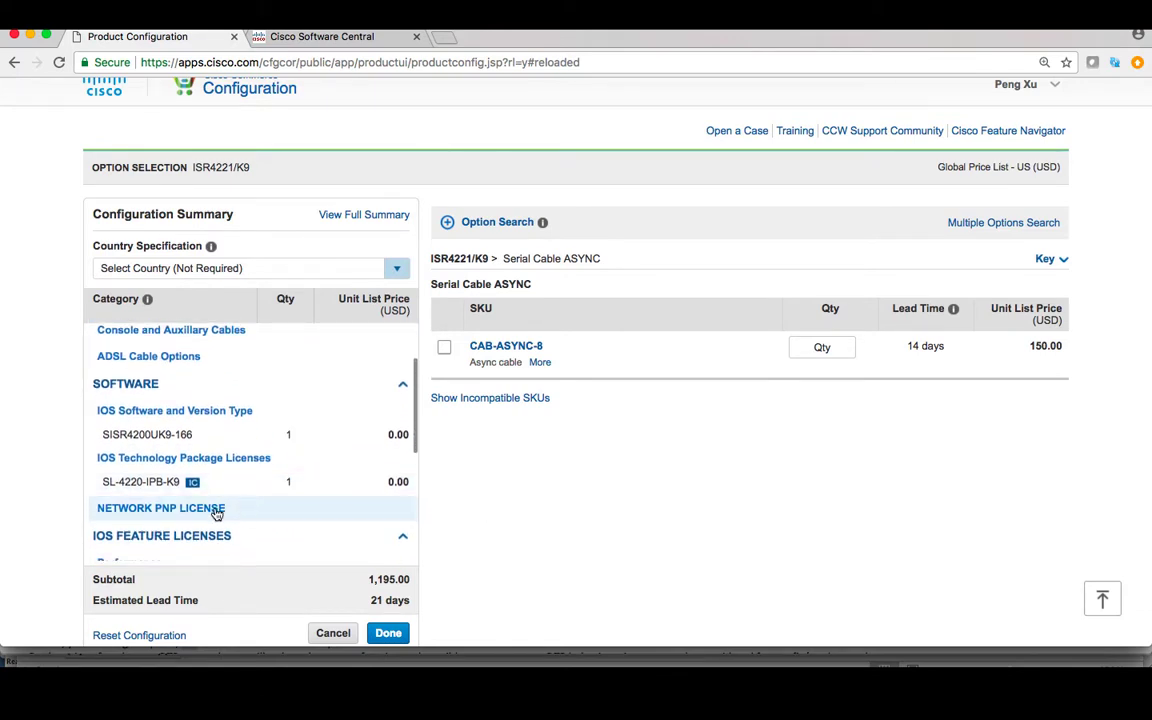
left_click(216, 513)
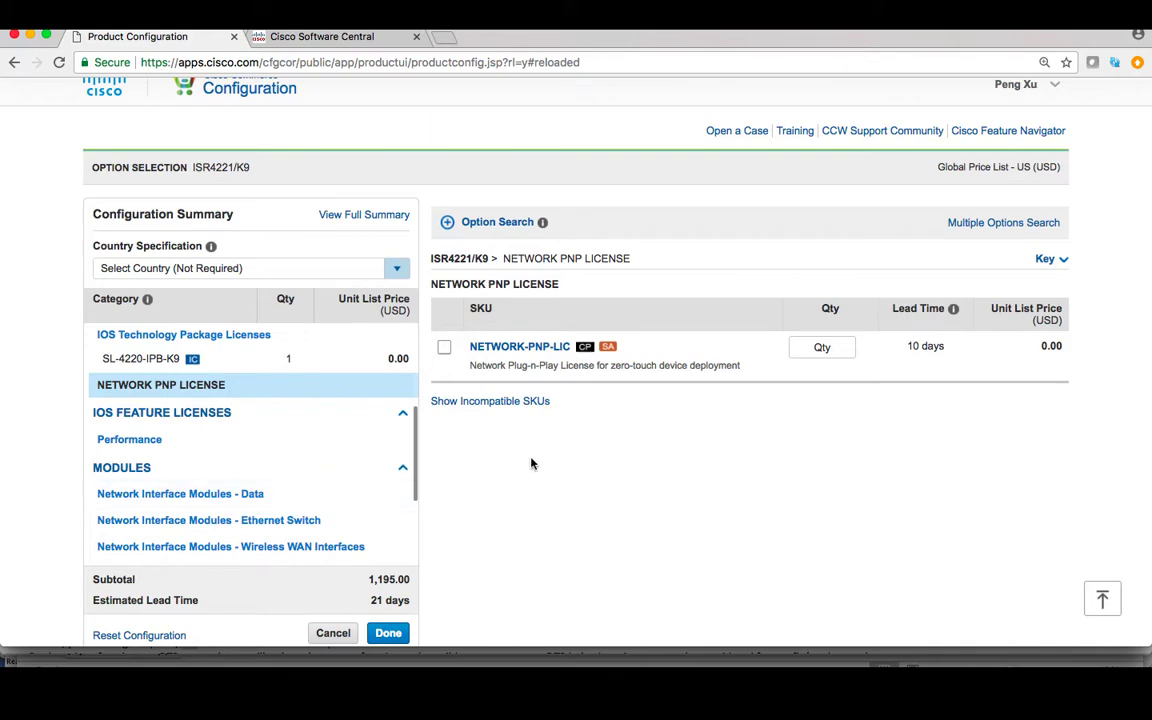
left_click(444, 346)
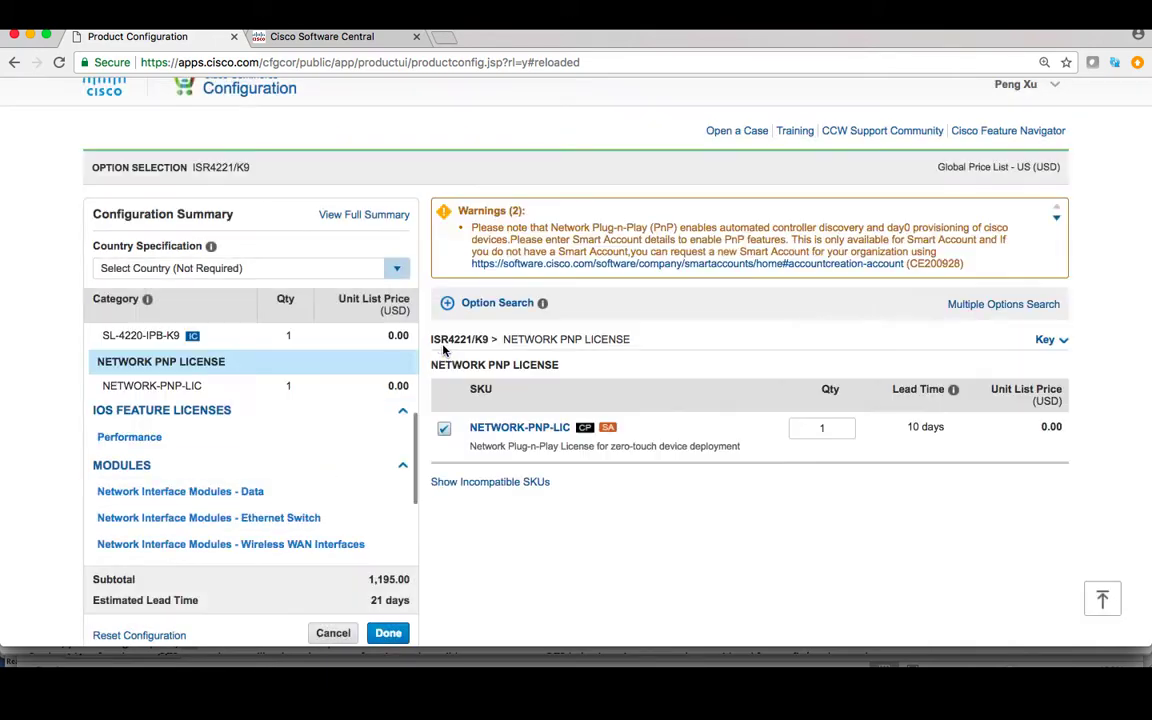
left_click(386, 634)
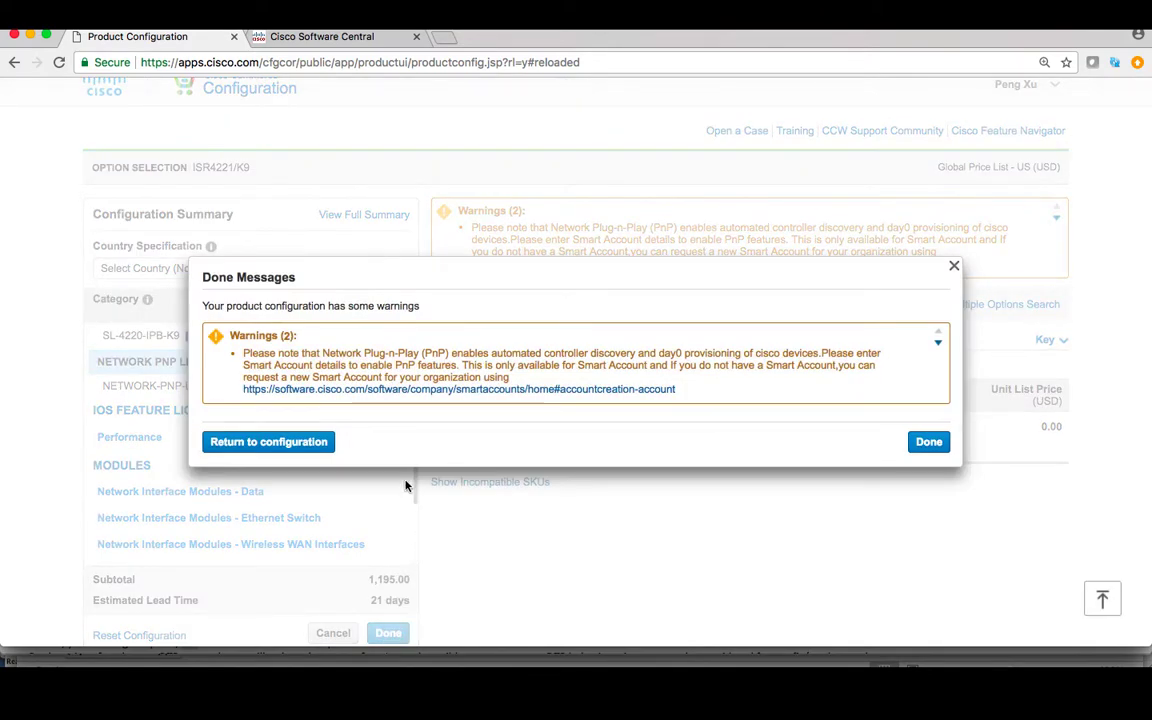
left_click(921, 442)
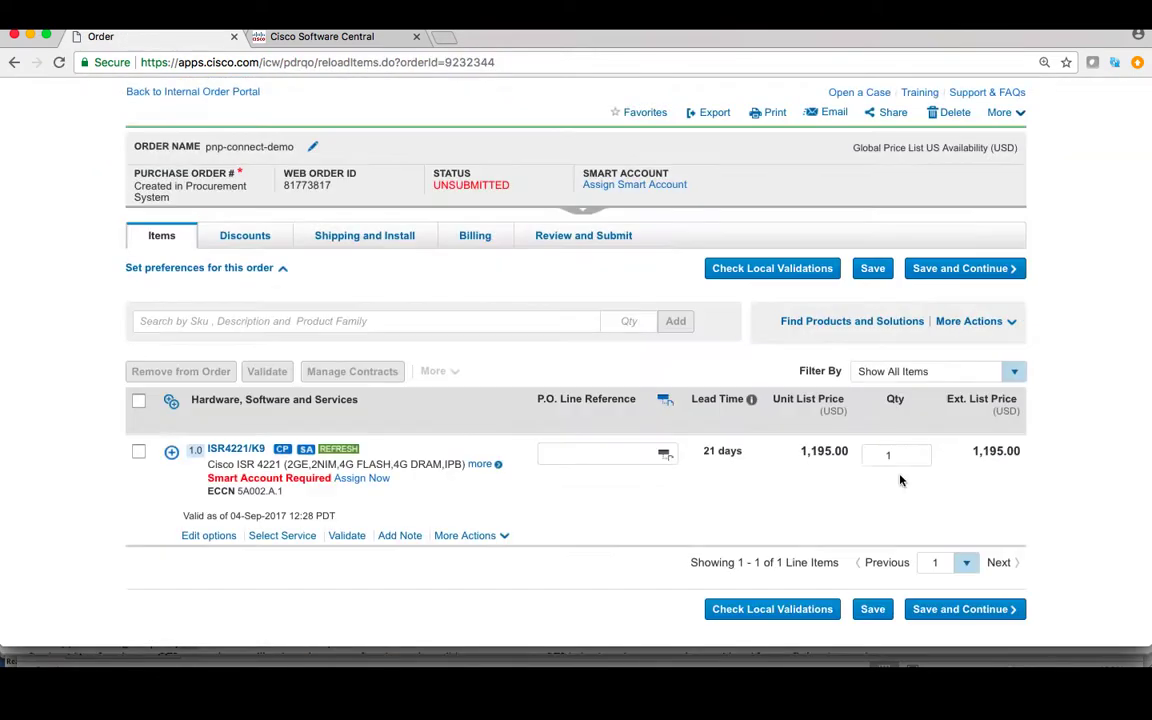
- Assign the ISR4221/K9 line to the 'pnp test account' smart account with virtual account PnP-Marketing
scroll(811, 522, "down", 2)
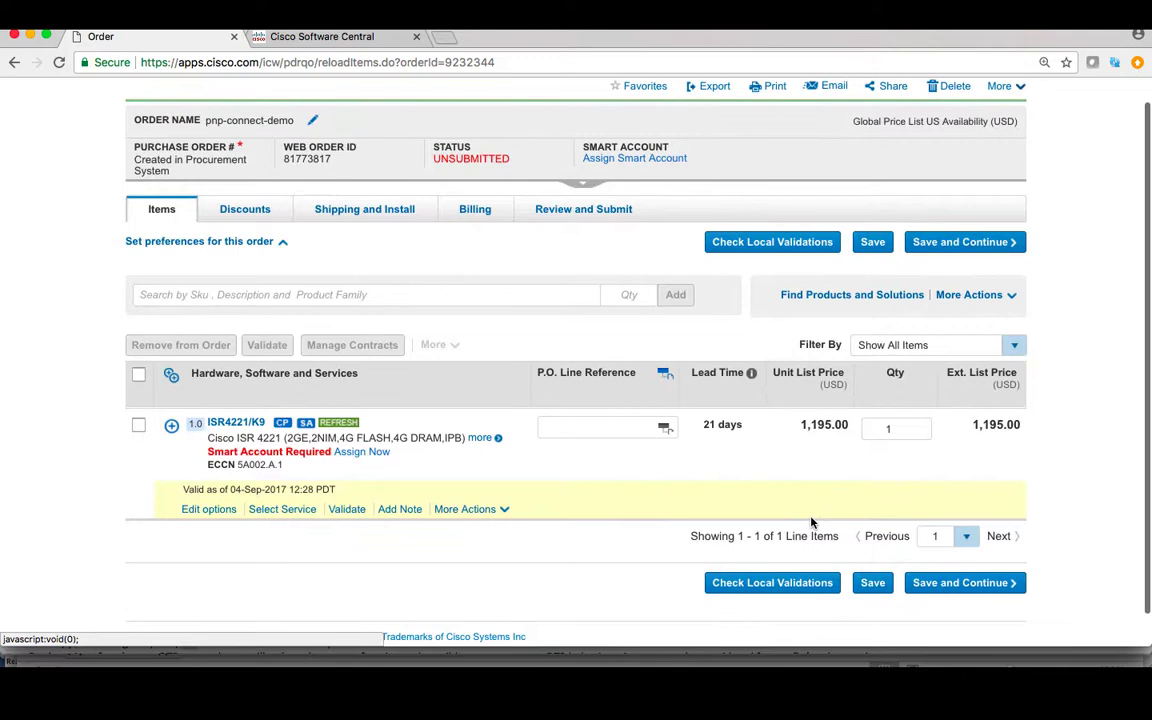
left_click(371, 455)
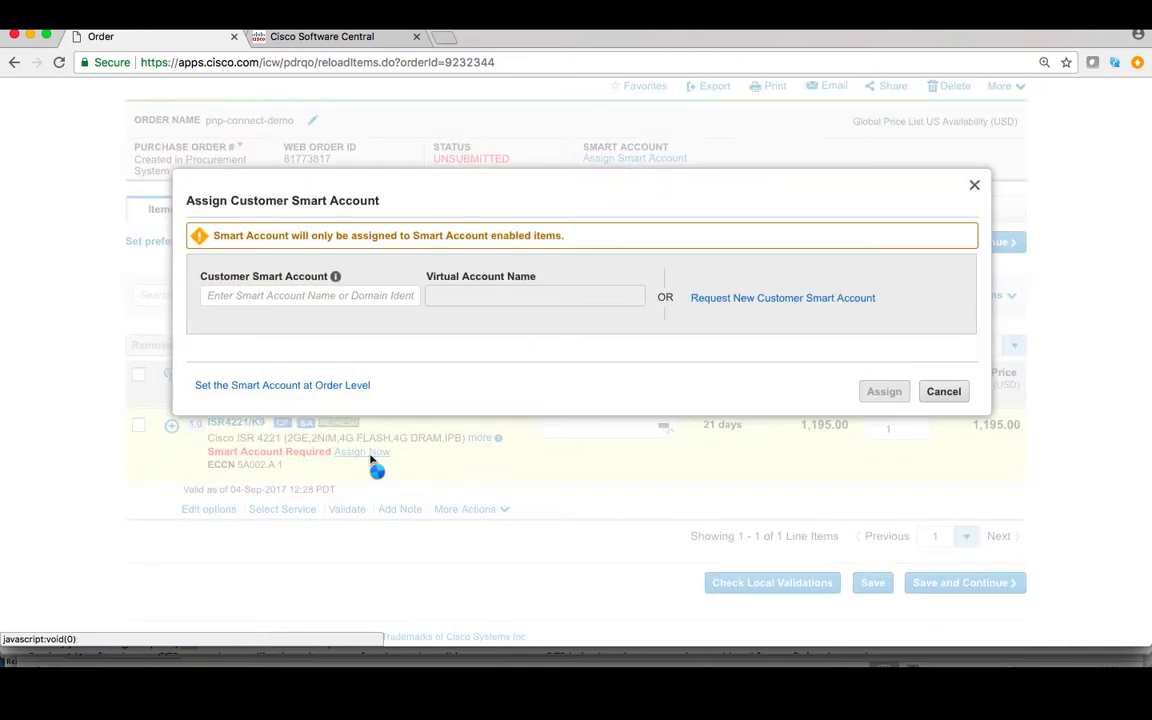
left_click(371, 296)
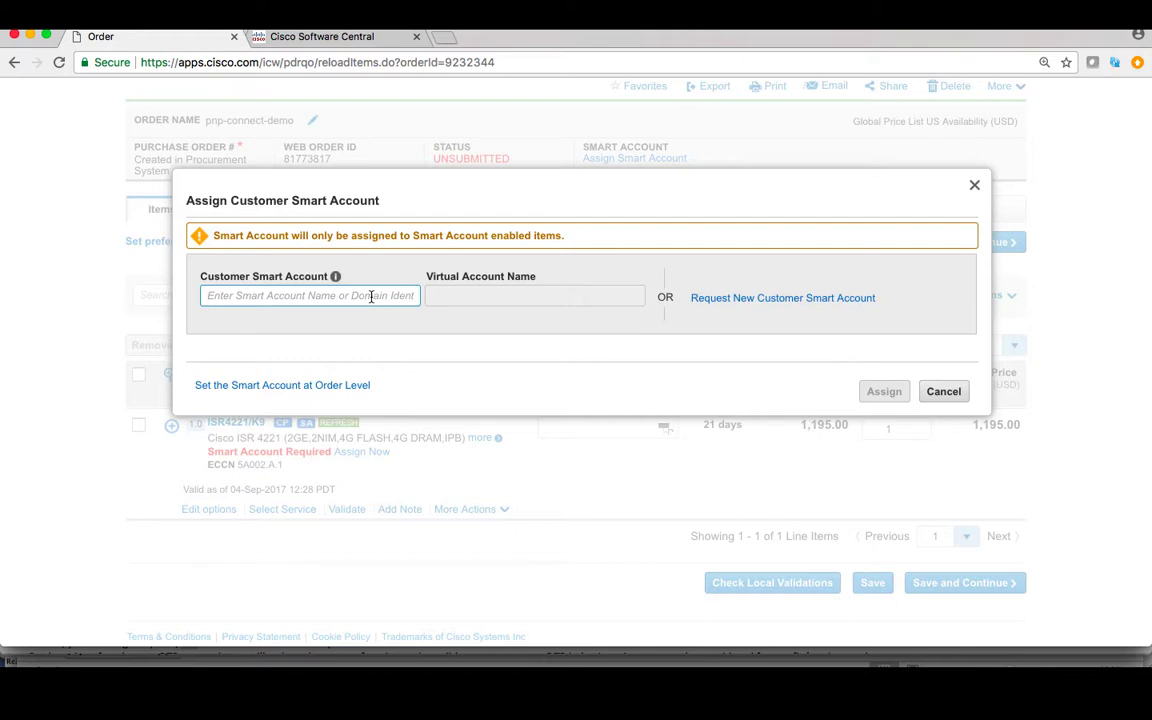
type("pnp test")
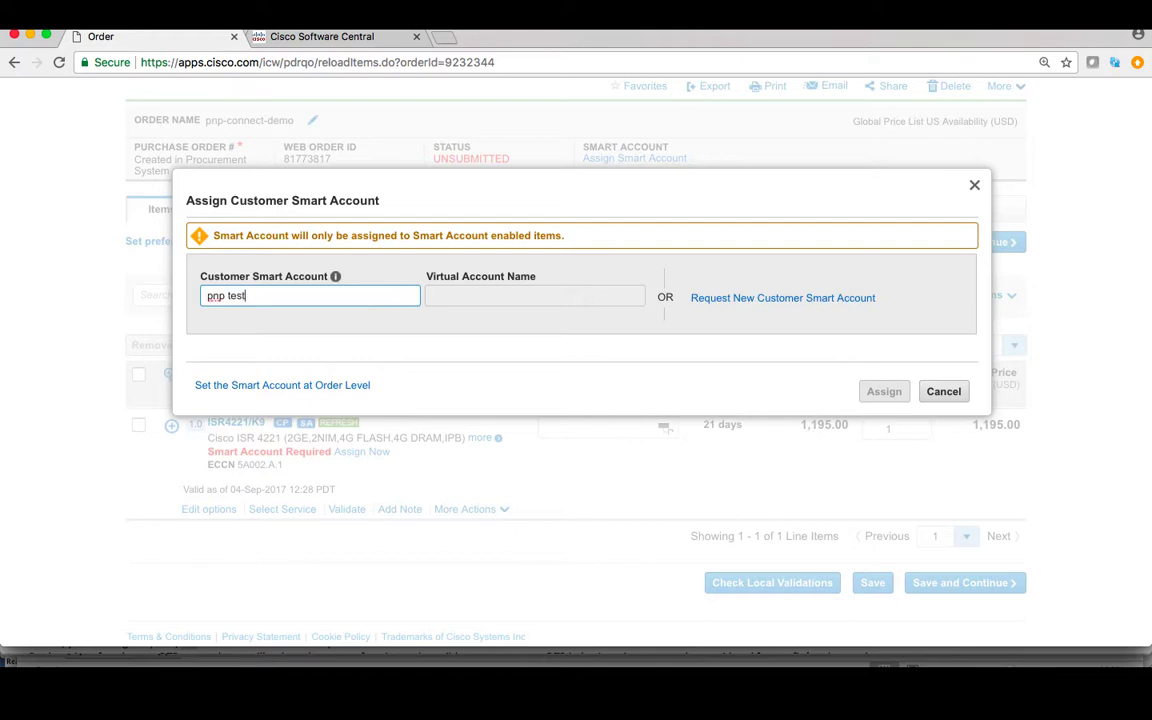
type(" account")
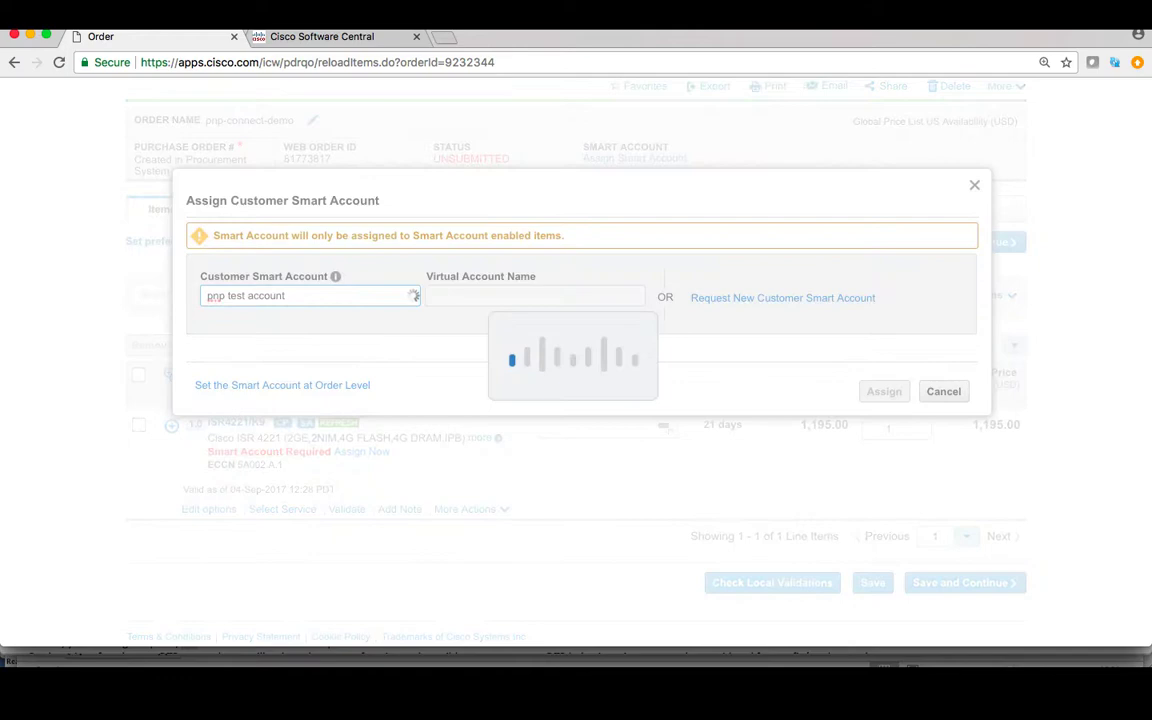
left_click(394, 422)
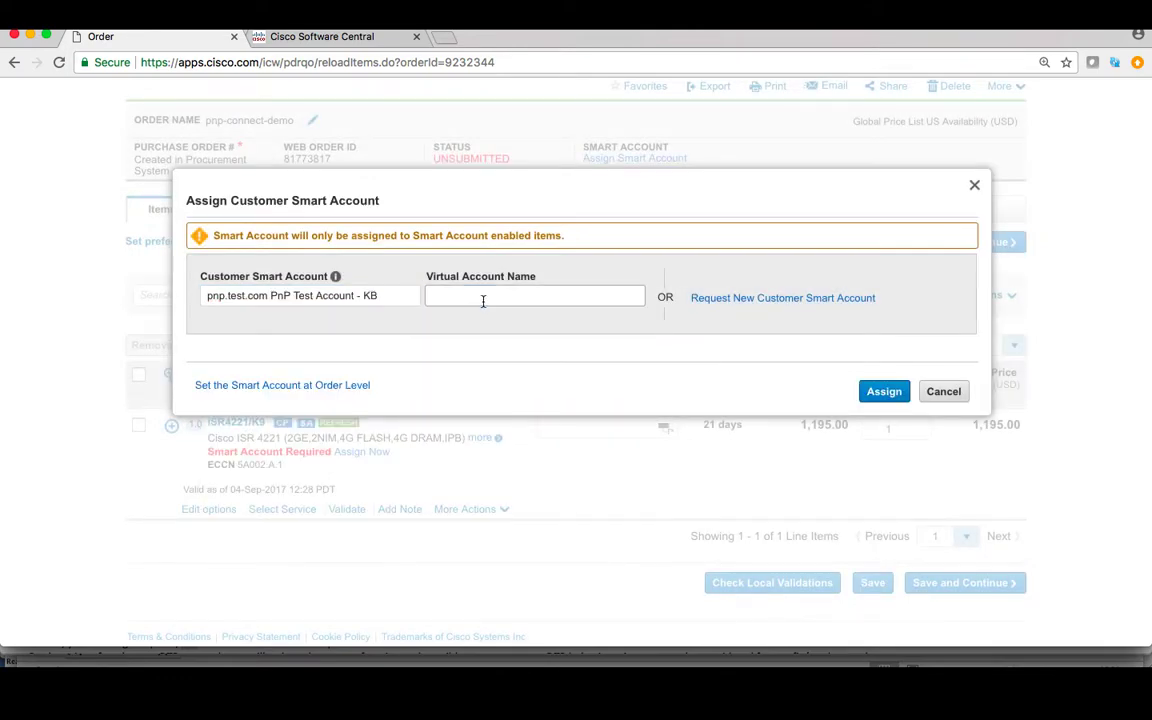
left_click(482, 300)
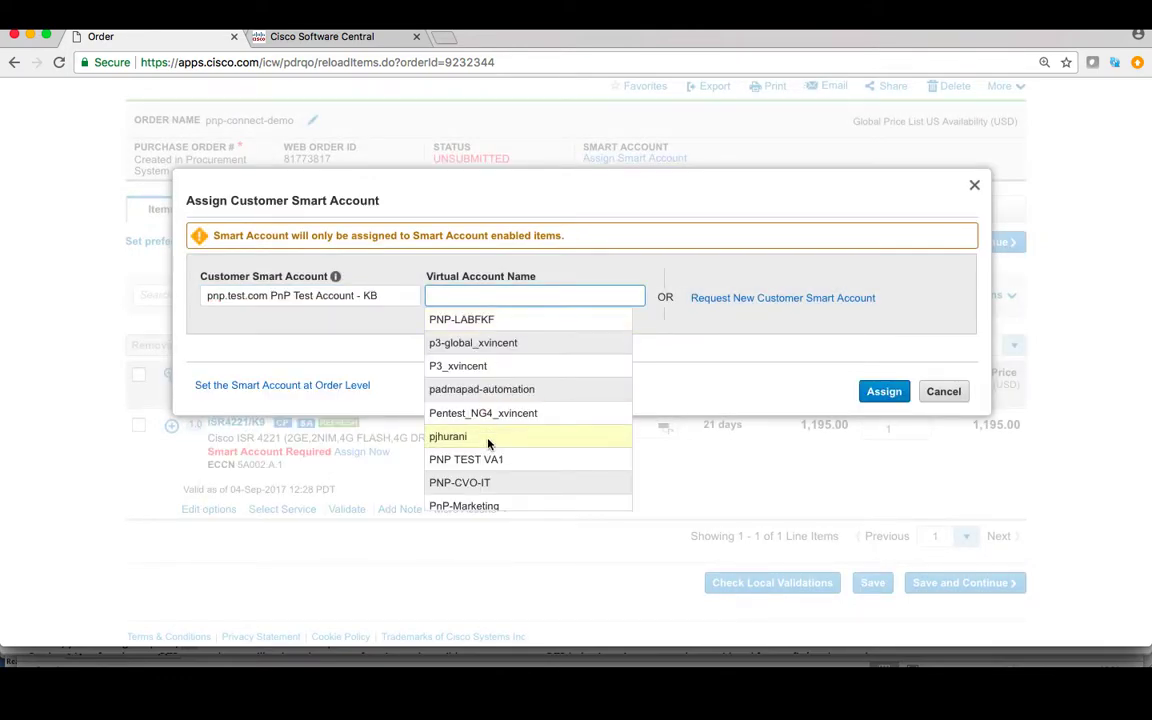
scroll(488, 440, "down", 2)
left_click(486, 470)
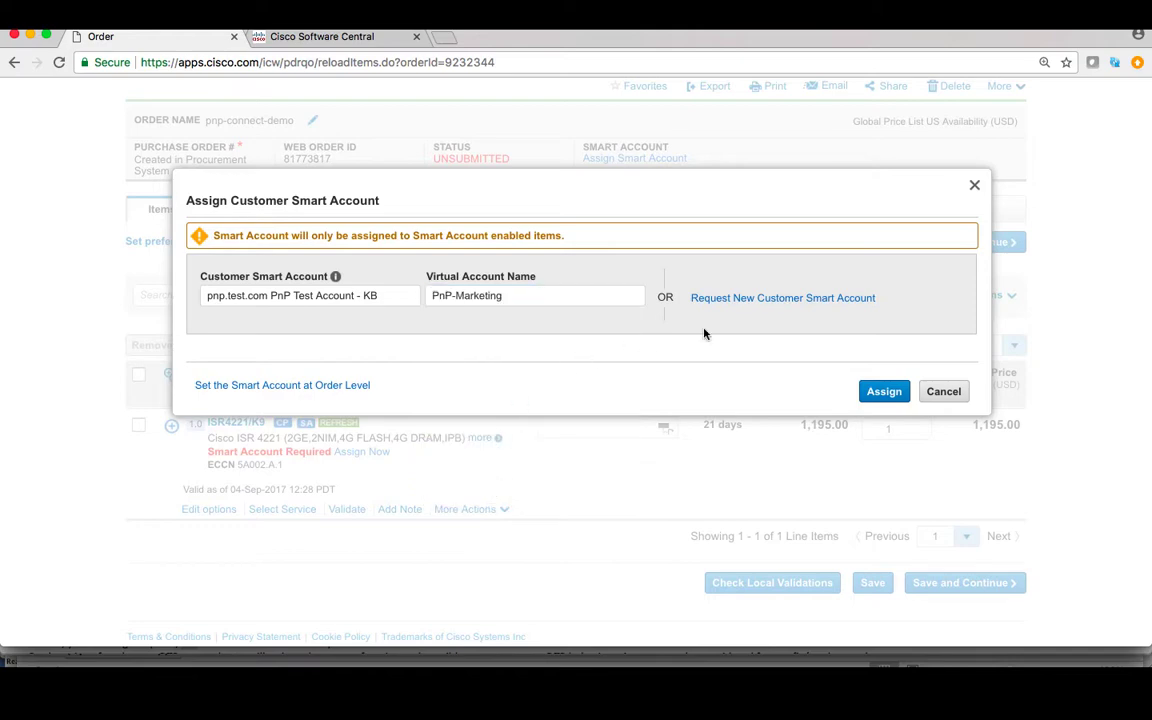
left_click(884, 392)
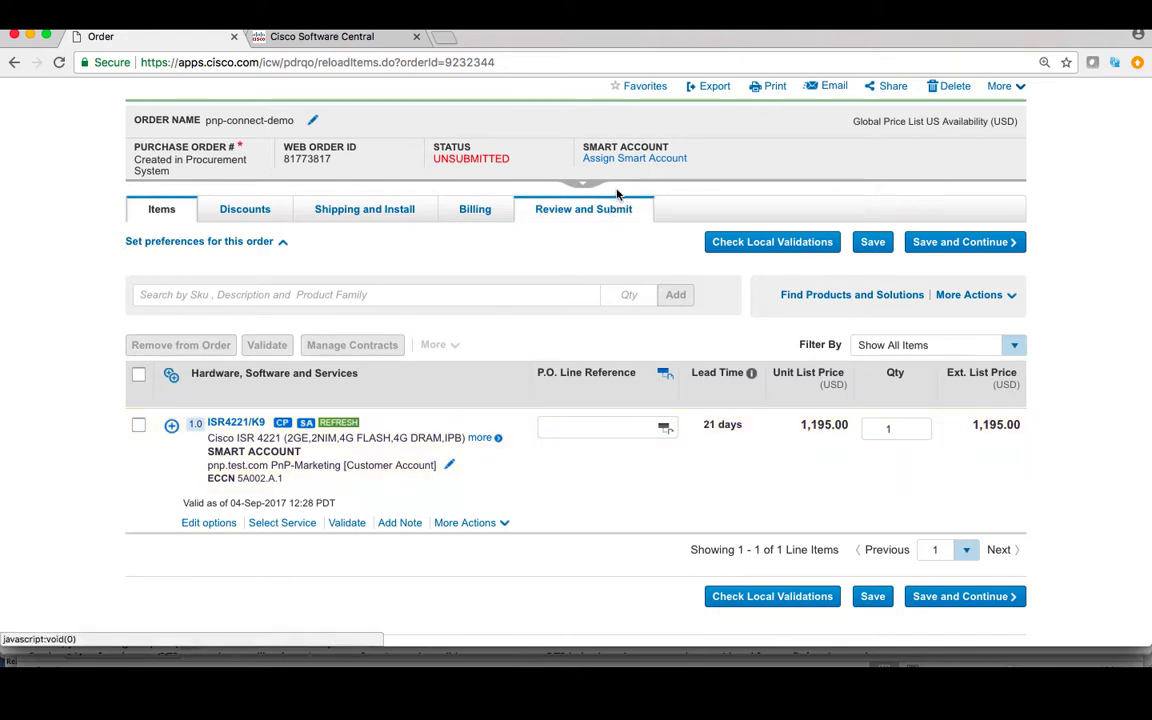
- Dismiss the order-level smart account dialog unchanged and return to the Plug and Play Connect device list
left_click(632, 160)
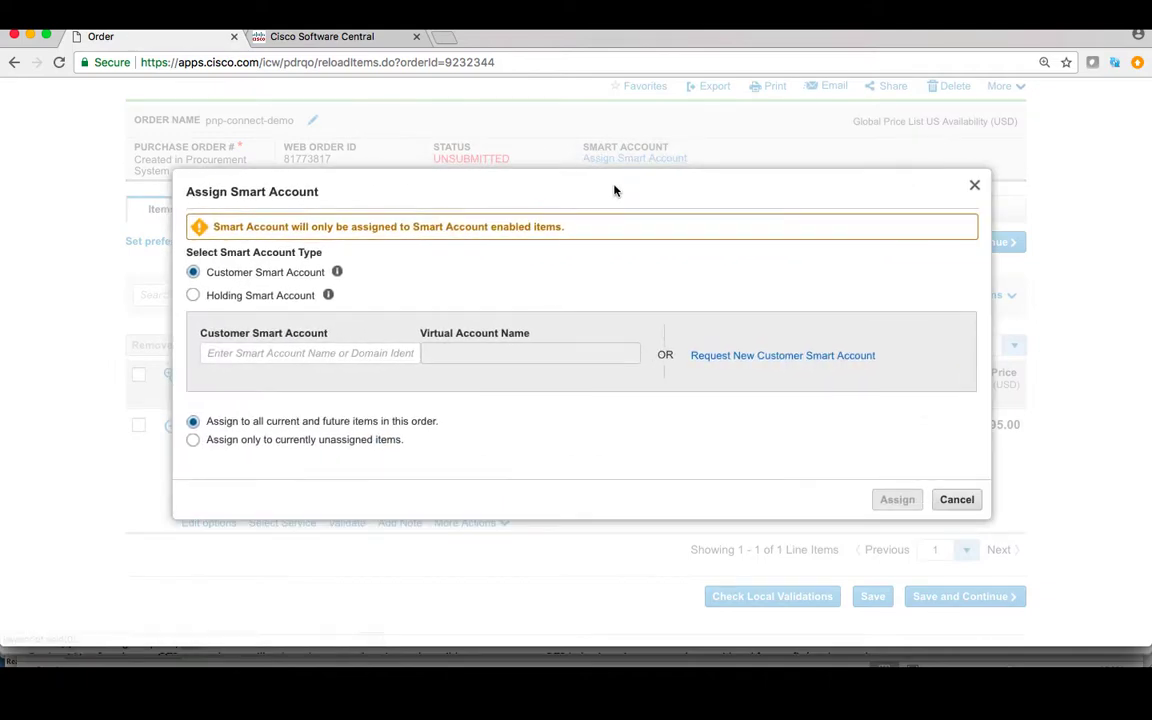
left_click(975, 188)
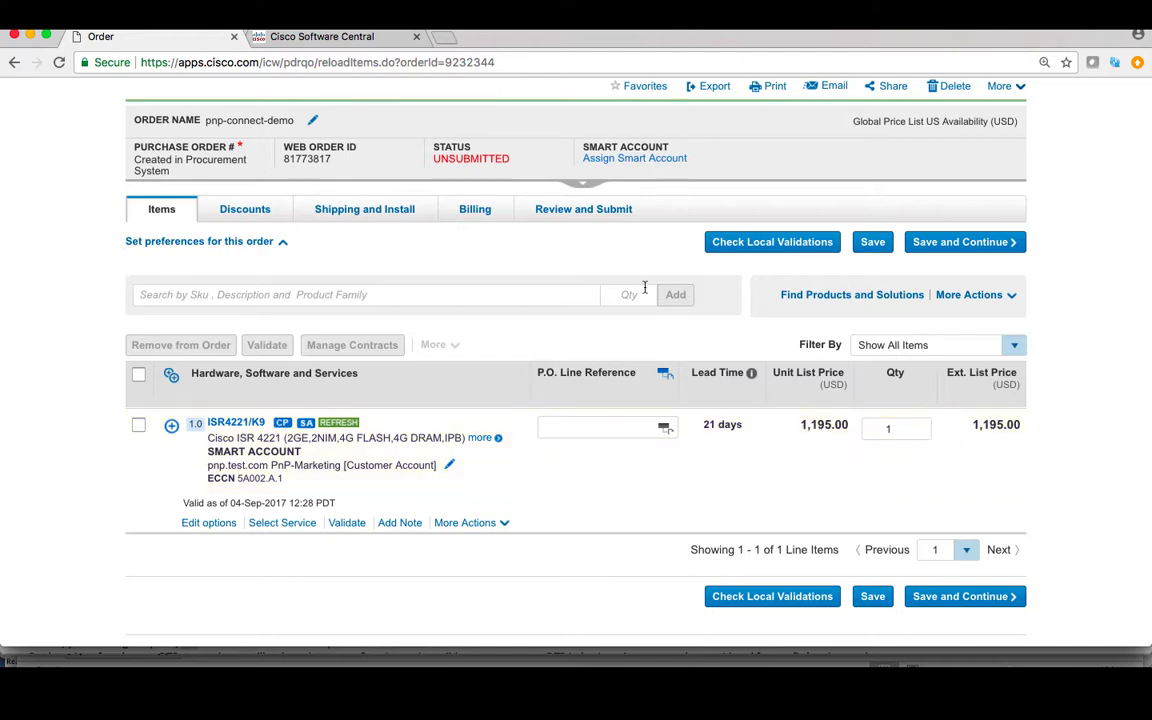
left_click(330, 36)
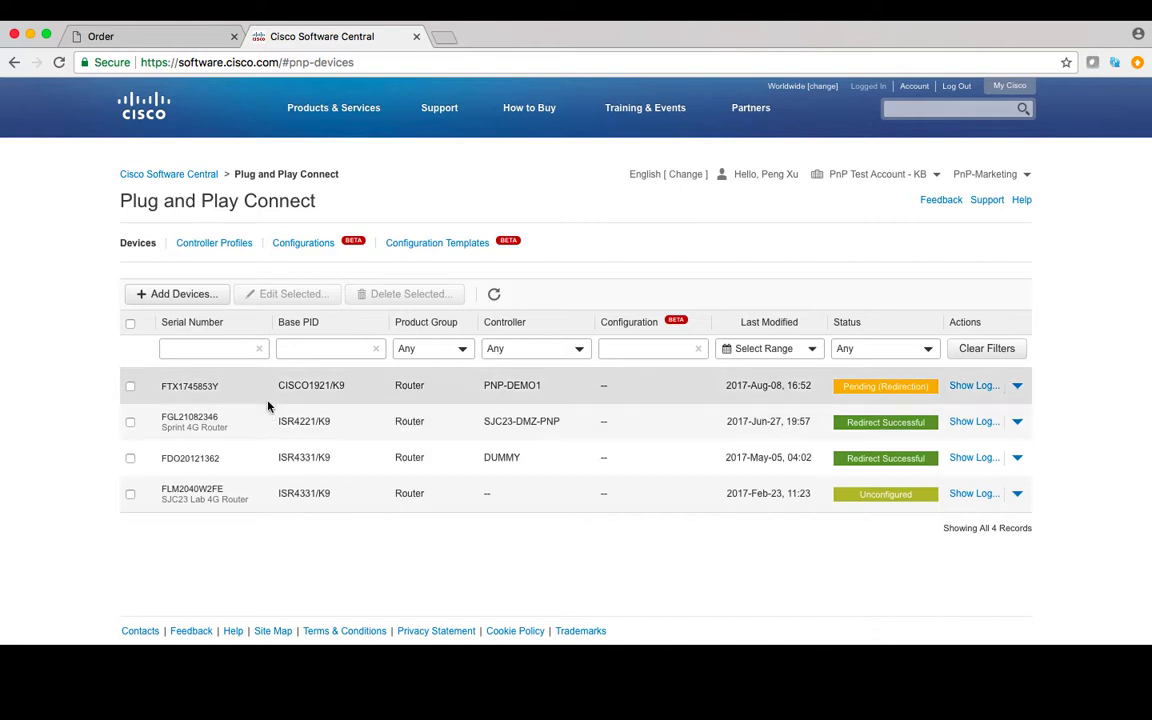
- Start the Add Device(s) wizard with manual device entry and advance to Identify Devices
left_click(178, 294)
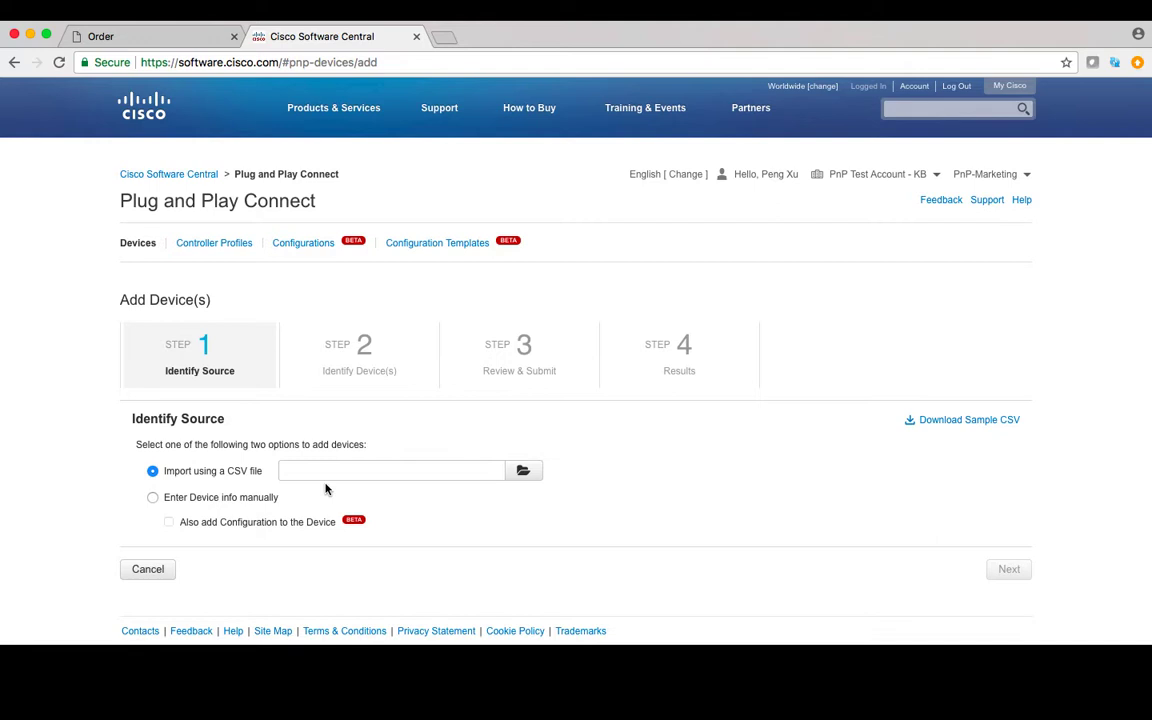
left_click(153, 498)
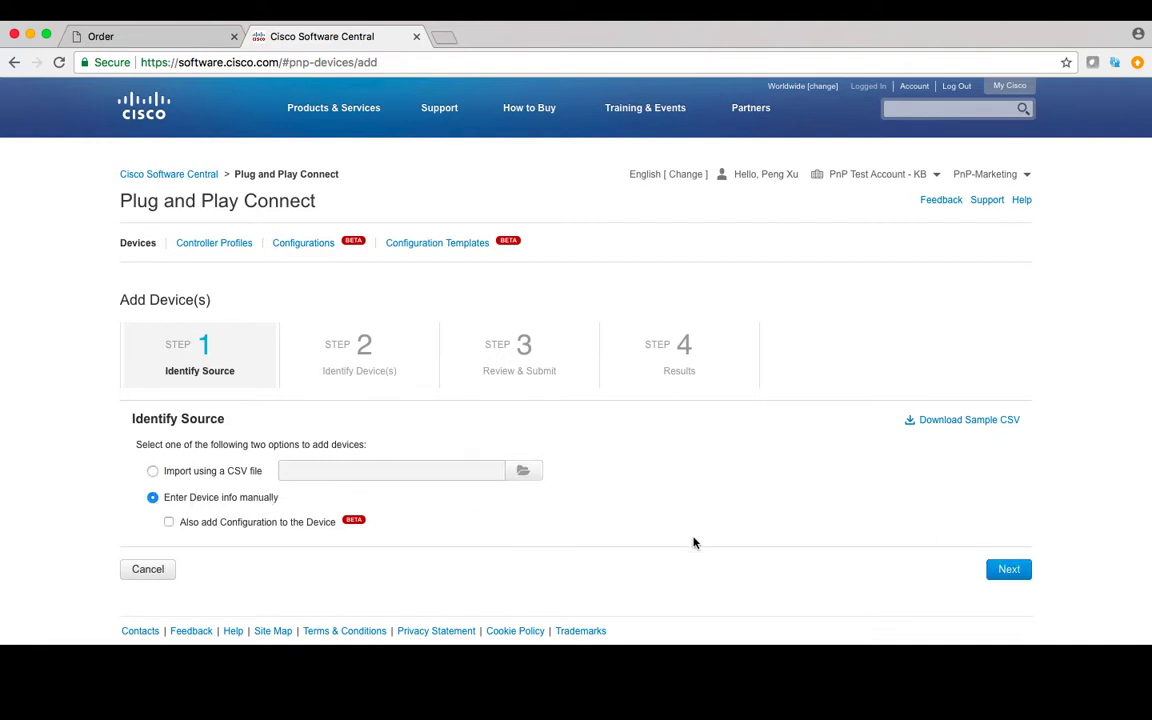
left_click(1007, 570)
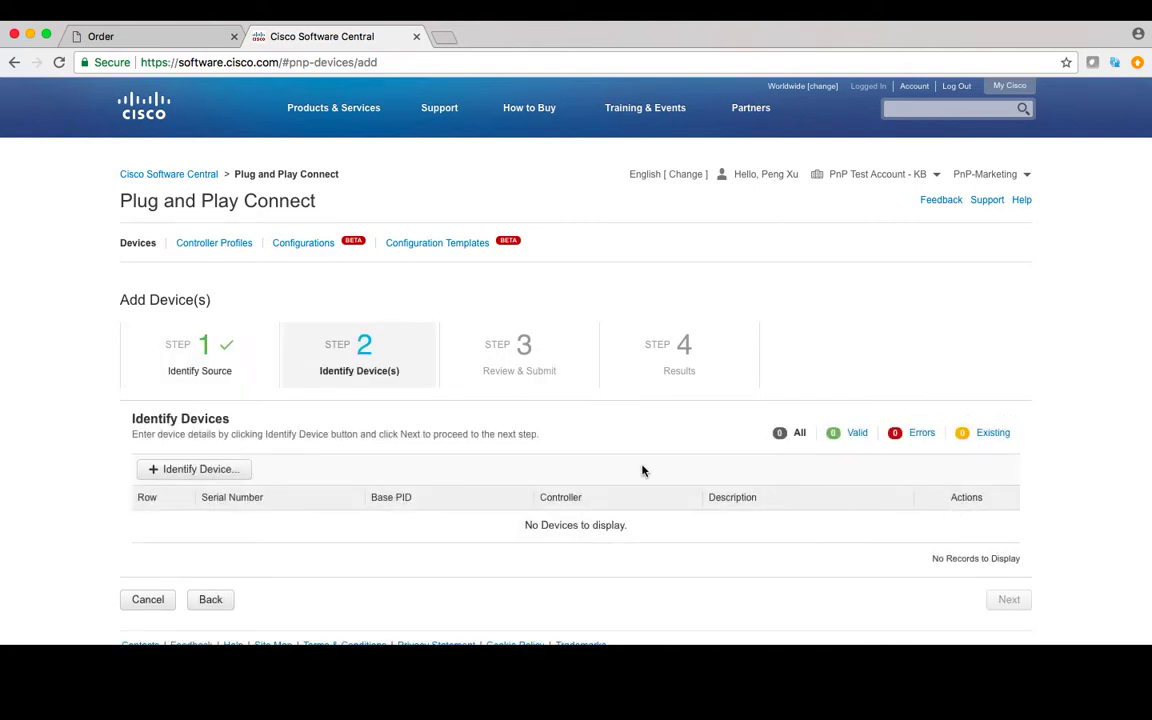
- Identify the router with serial FGL210521D7, base PID ISR4221/K9 and description '4G Router'
left_click(238, 479)
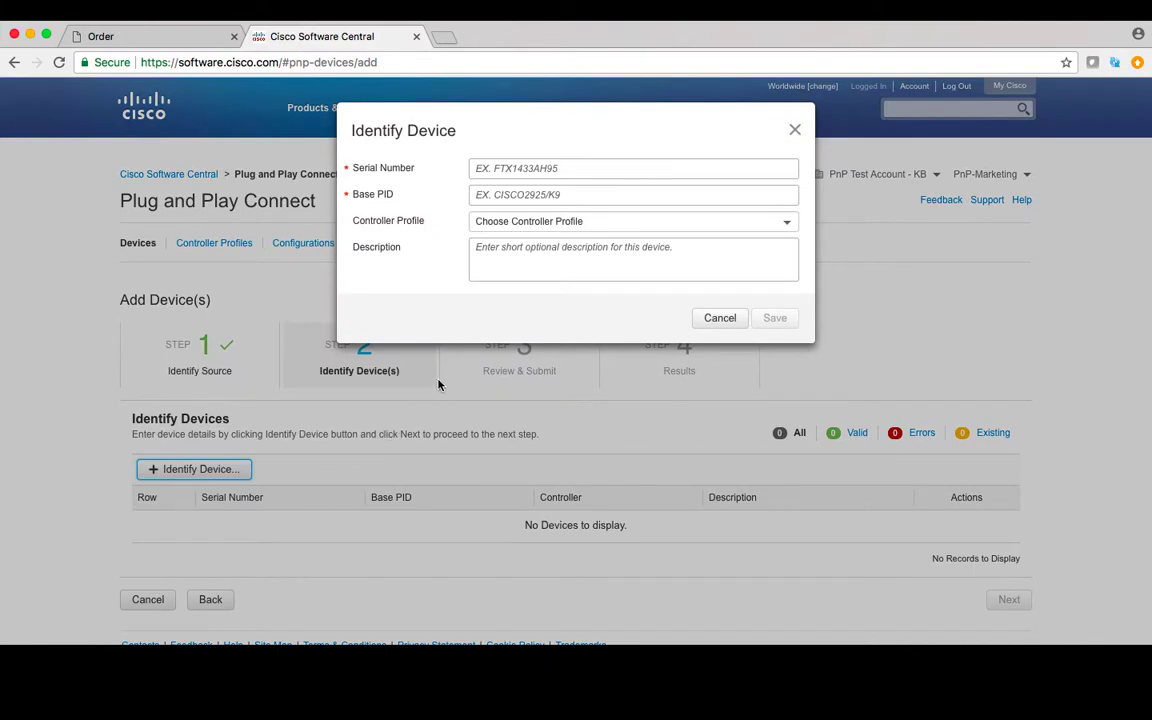
left_click(530, 170)
key("super+v")
left_click(543, 197)
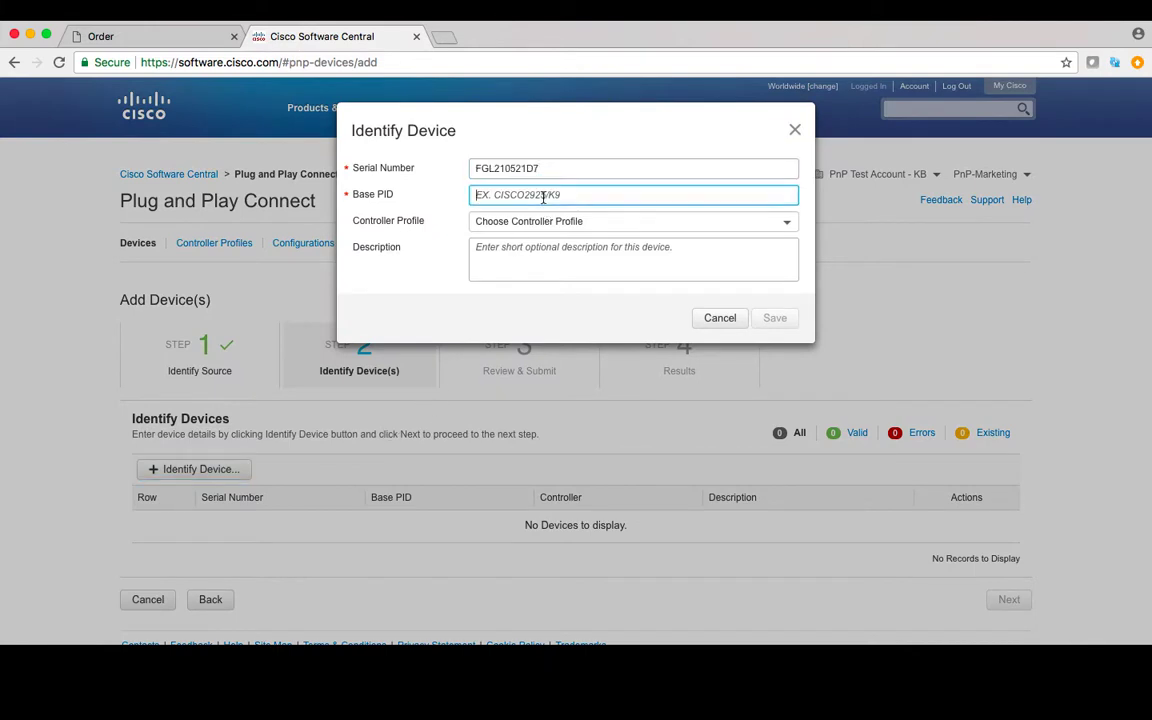
type("ISR")
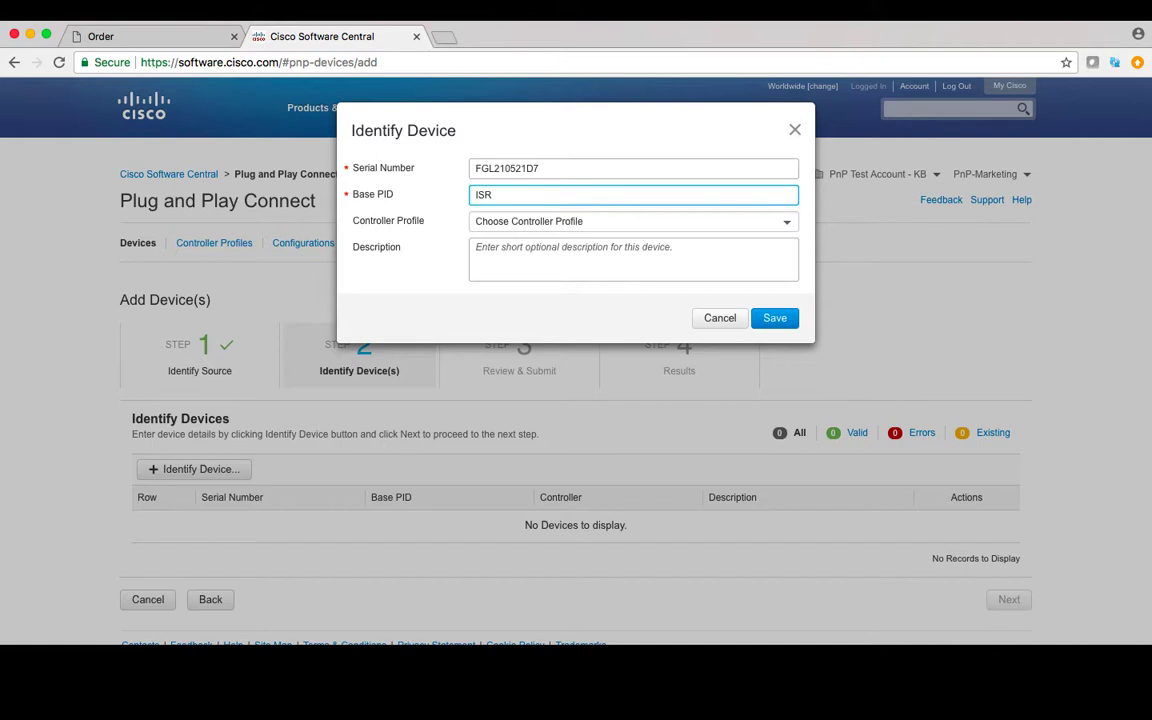
type("4221")
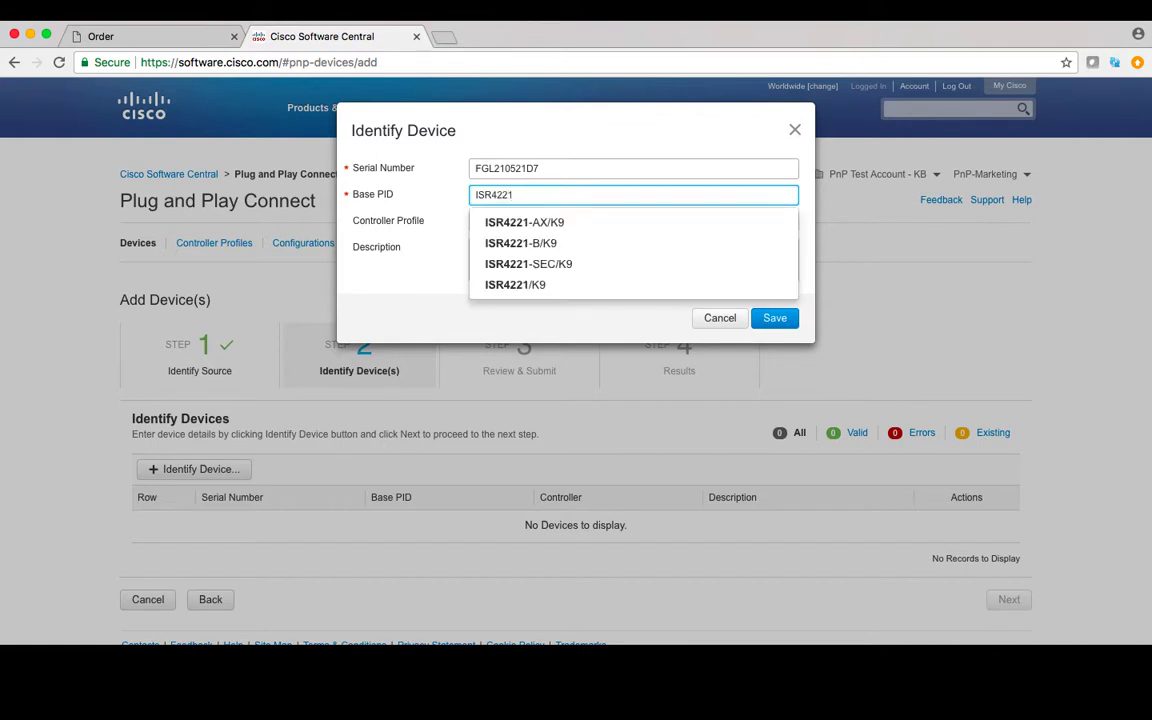
left_click(561, 287)
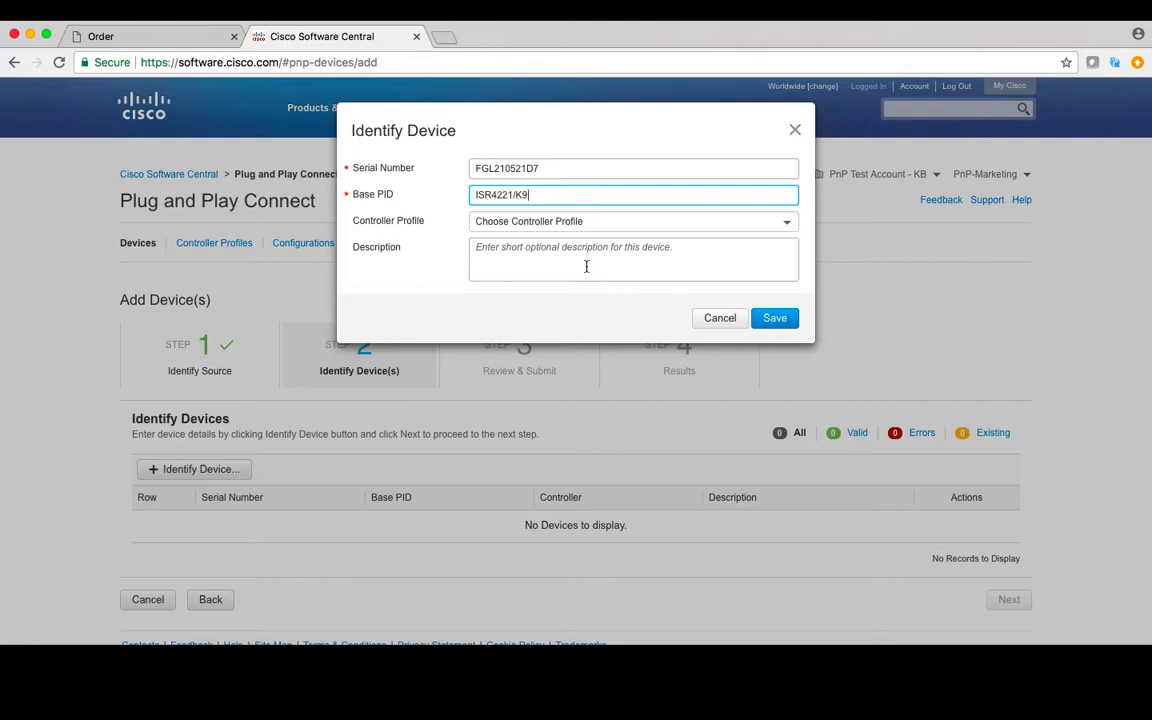
left_click(587, 264)
type("4G Rou")
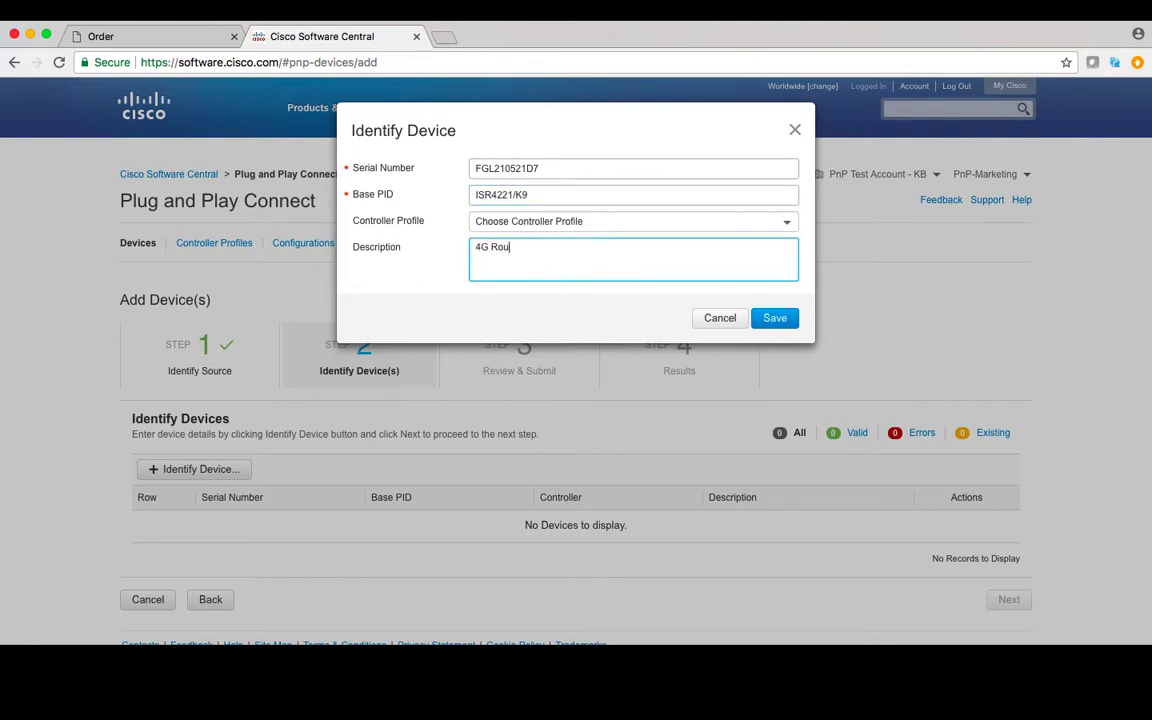
type("ter")
left_click(790, 321)
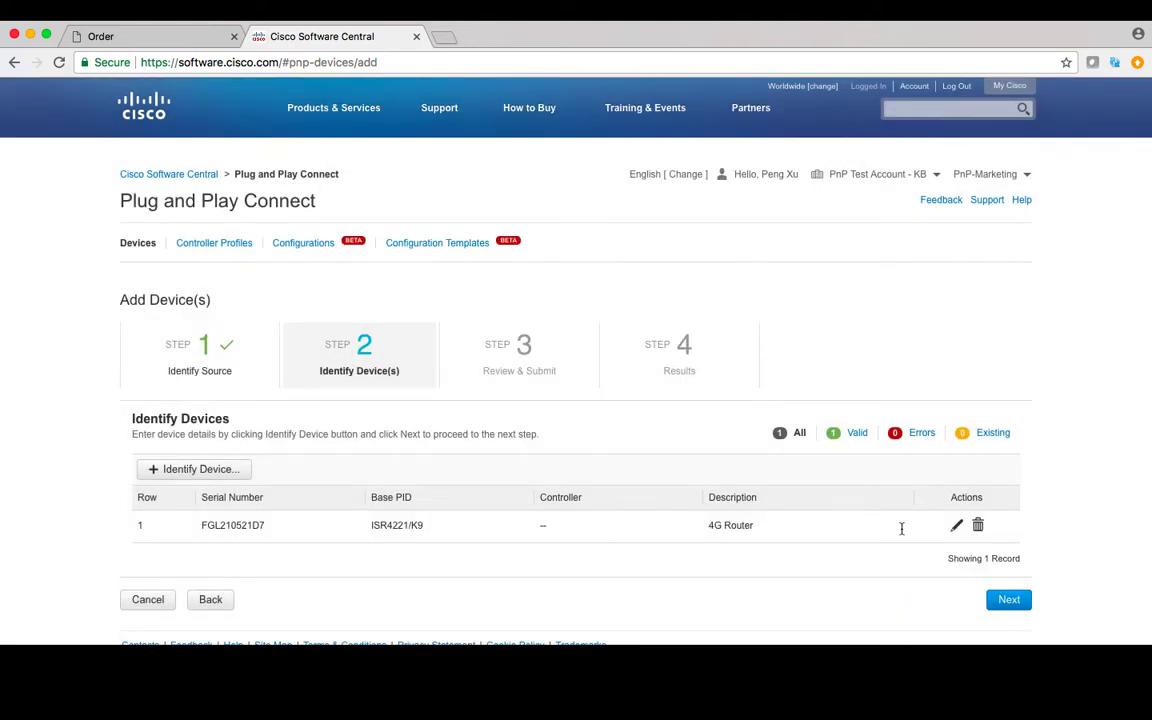
- Review the ISR4221/K9 router entry and submit it to Plug and Play Connect
left_click(1015, 601)
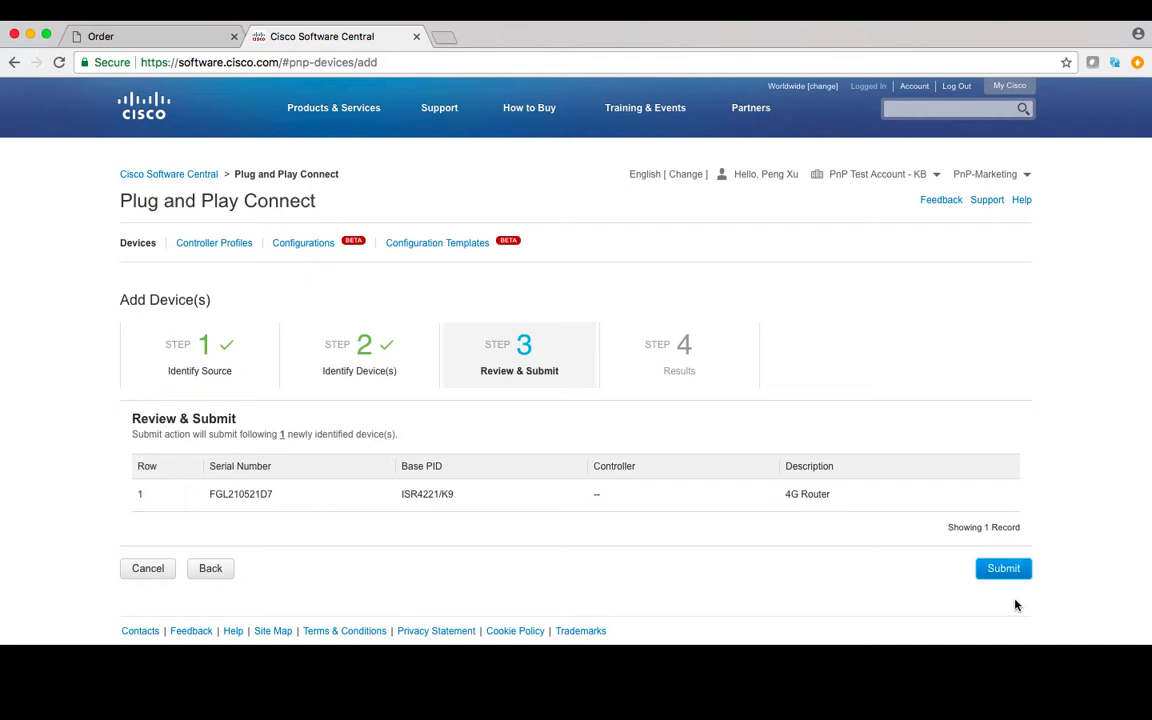
left_click(1003, 568)
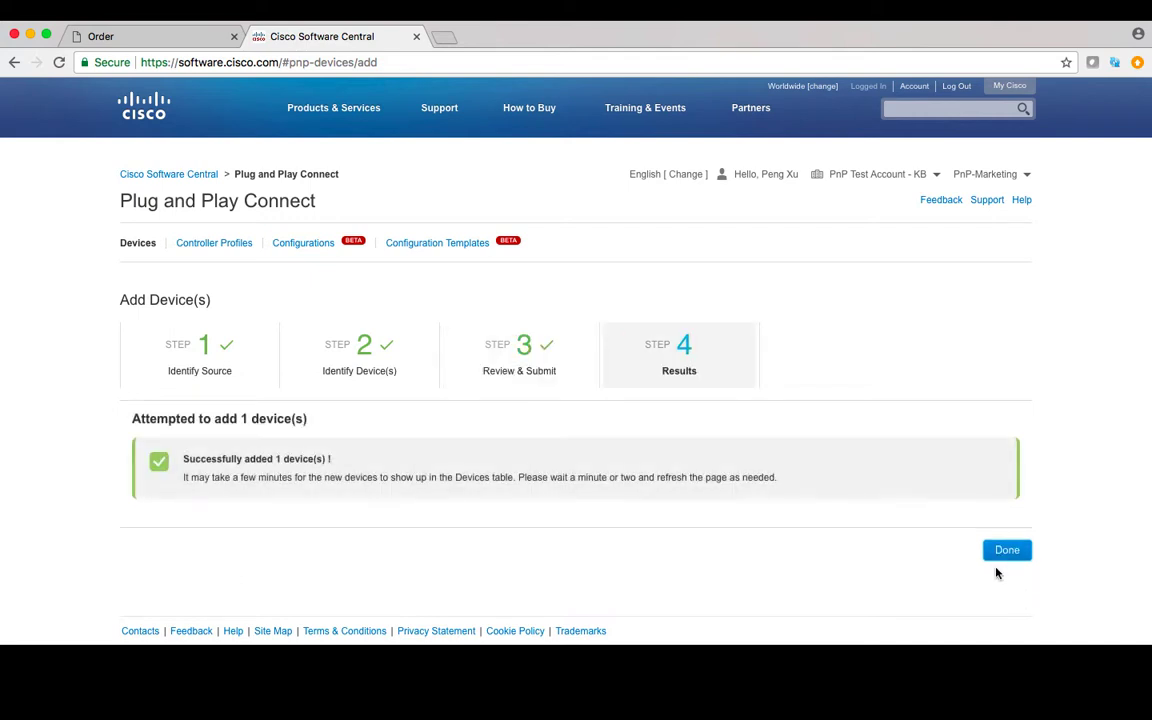